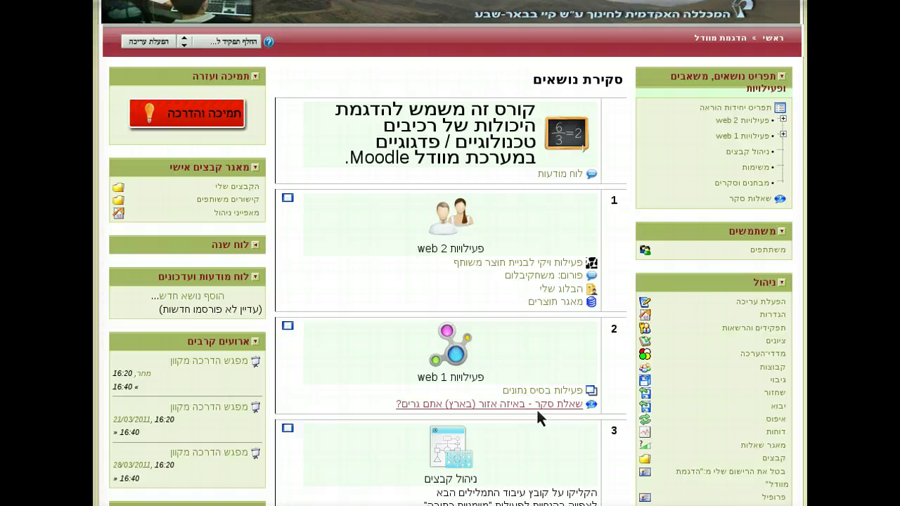
# Step: Open the course's groups page and view the members of קבוצה B, קבוצה A and יום ראשון
pyautogui.click(569, 407)
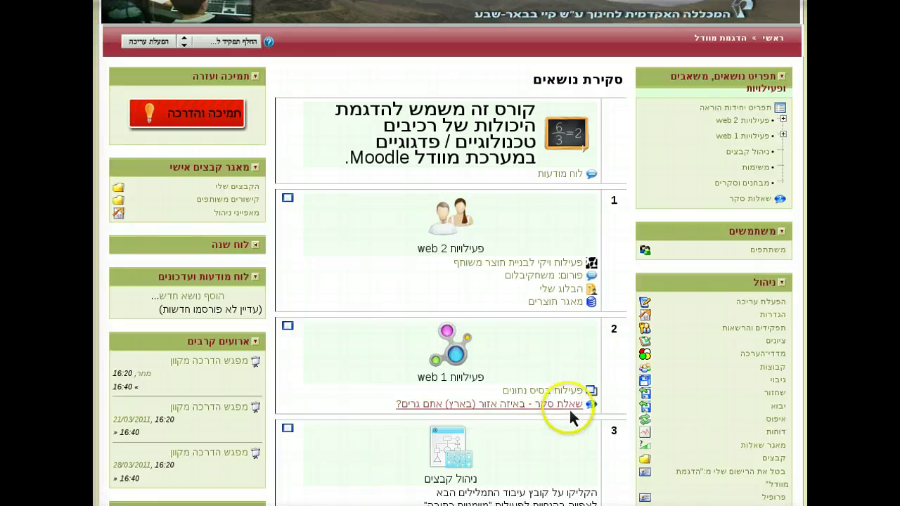
pyautogui.click(555, 303)
pyautogui.click(773, 373)
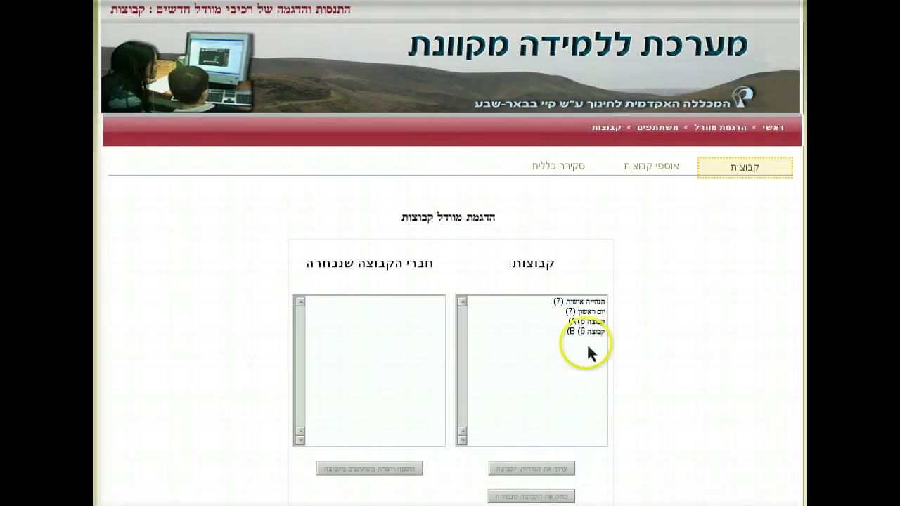
pyautogui.click(593, 332)
pyautogui.click(596, 321)
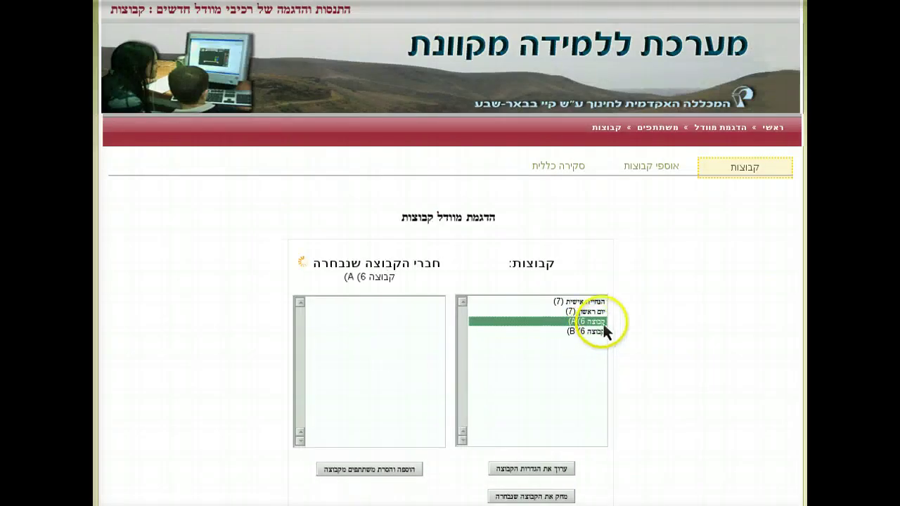
pyautogui.click(598, 311)
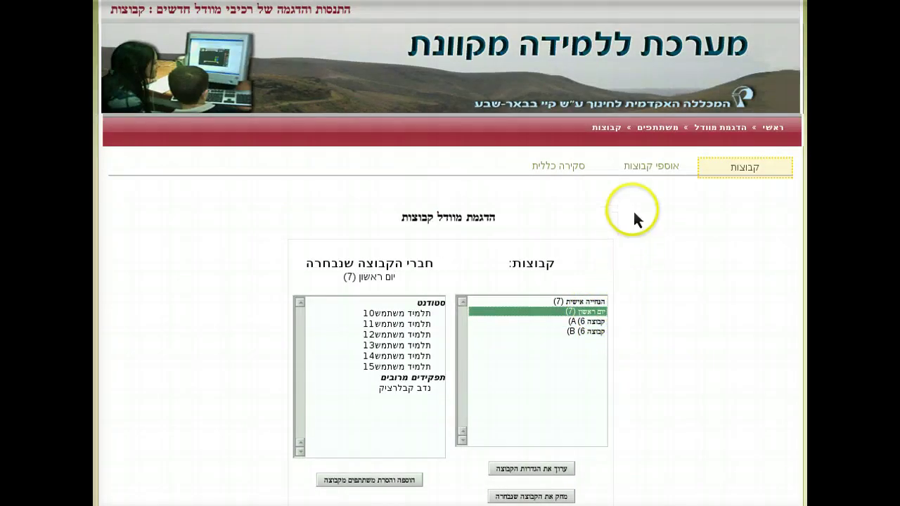
# Step: Start a new grouping in the course and name it "מפגש מתקדמים"
pyautogui.click(651, 169)
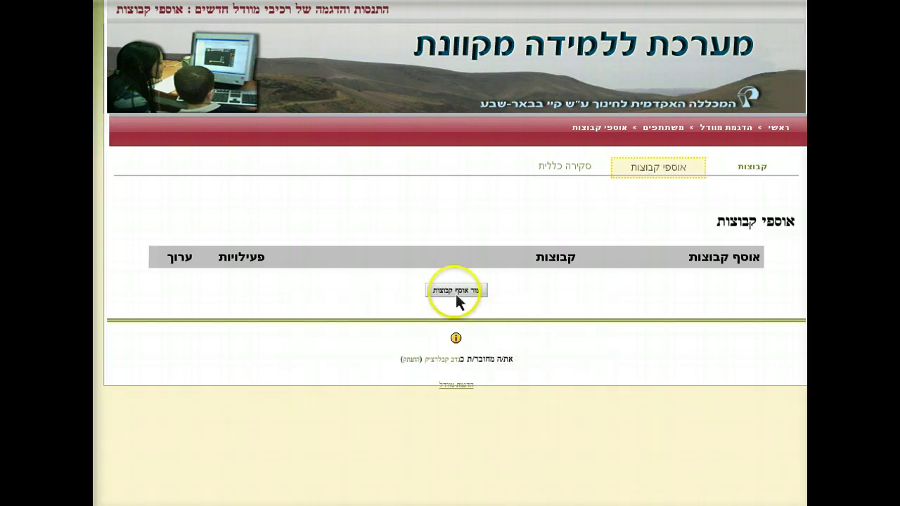
pyautogui.click(456, 292)
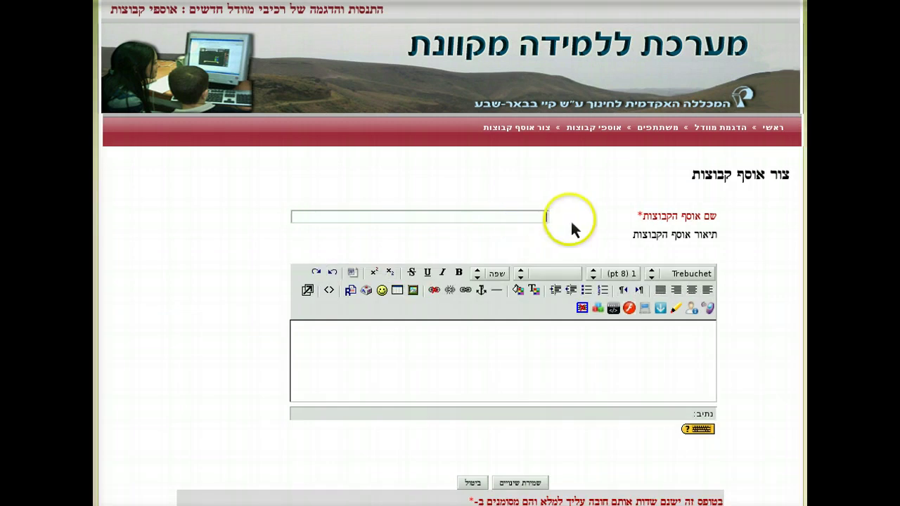
pyautogui.write('מפגש')
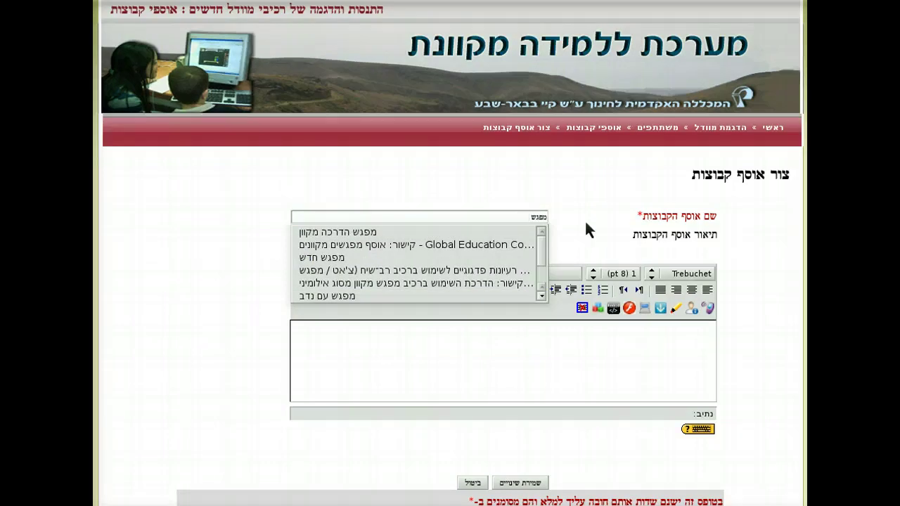
pyautogui.write(' מתקדמים')
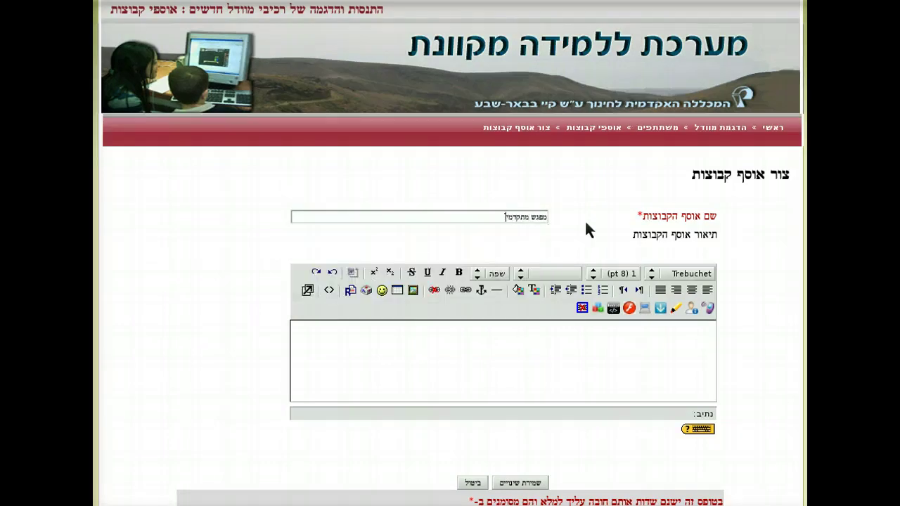
# Step: Enter the grouping description "הדרכת תיגבור לסטודנטים מתקשים" and save the new grouping
pyautogui.click(601, 340)
pyautogui.write('ה')
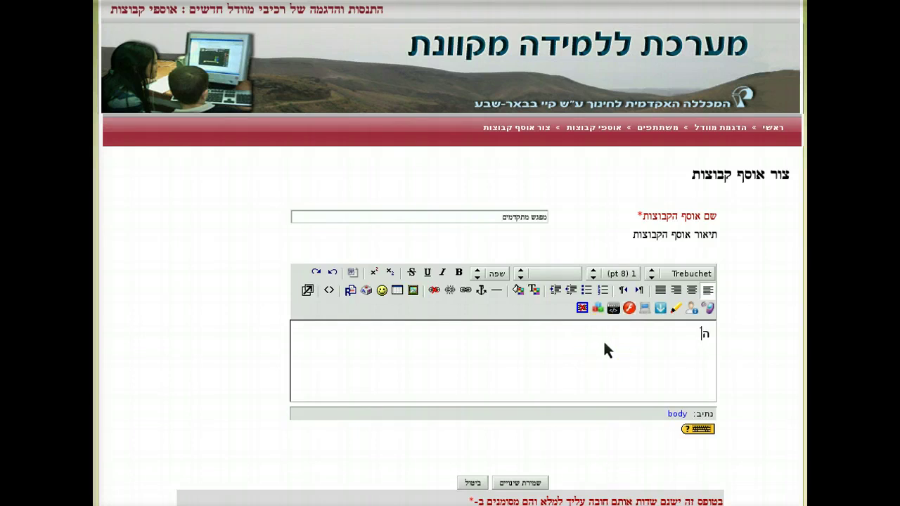
pyautogui.write('דרכת תיגבור לסטודנ')
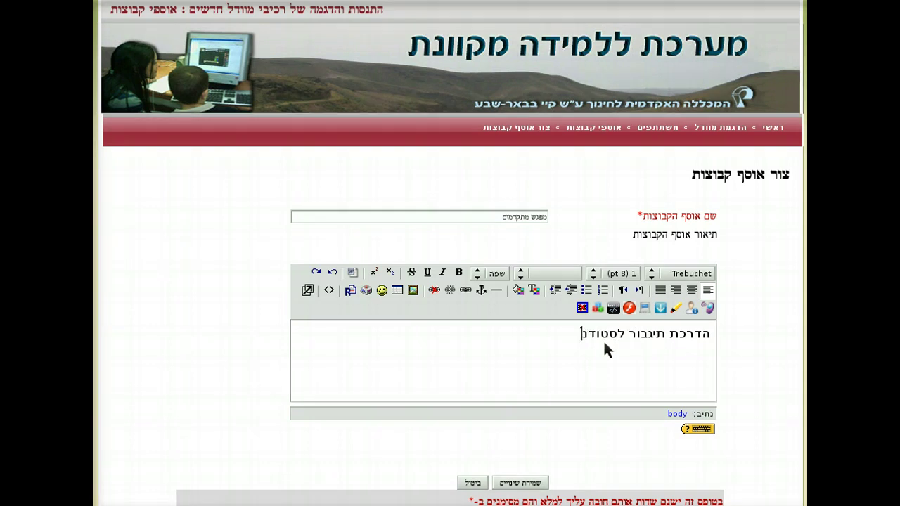
pyautogui.write('טים מתקשים')
pyautogui.click(526, 485)
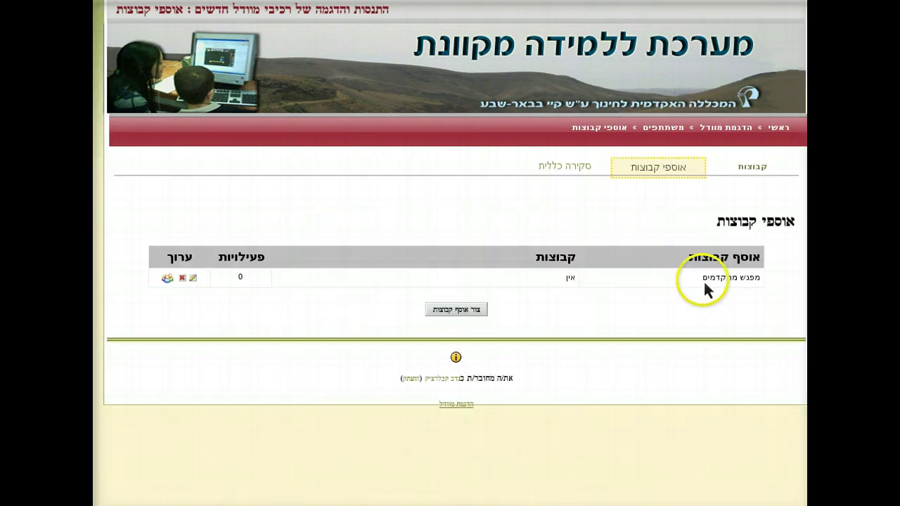
# Step: Add the group הנחייה אישית to the grouping מפגש מתקדמים, return to the groupings list and check the entry
pyautogui.click(167, 279)
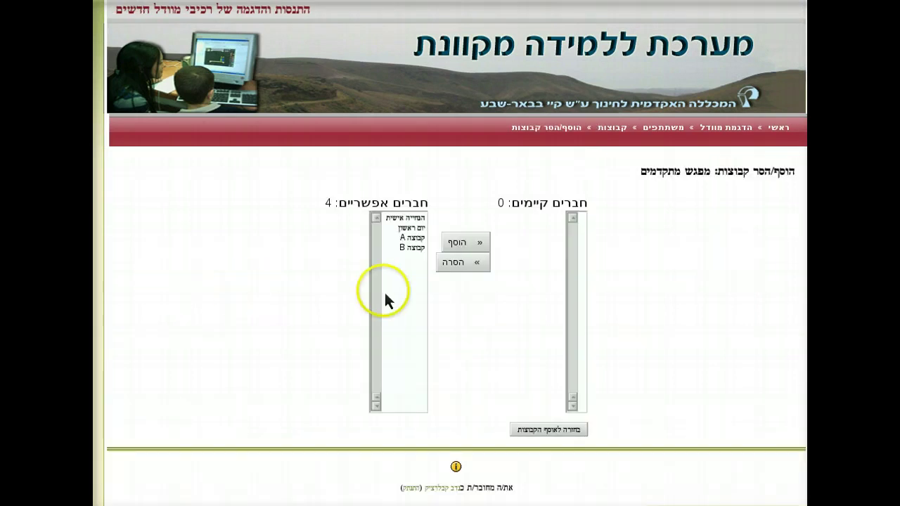
pyautogui.click(406, 219)
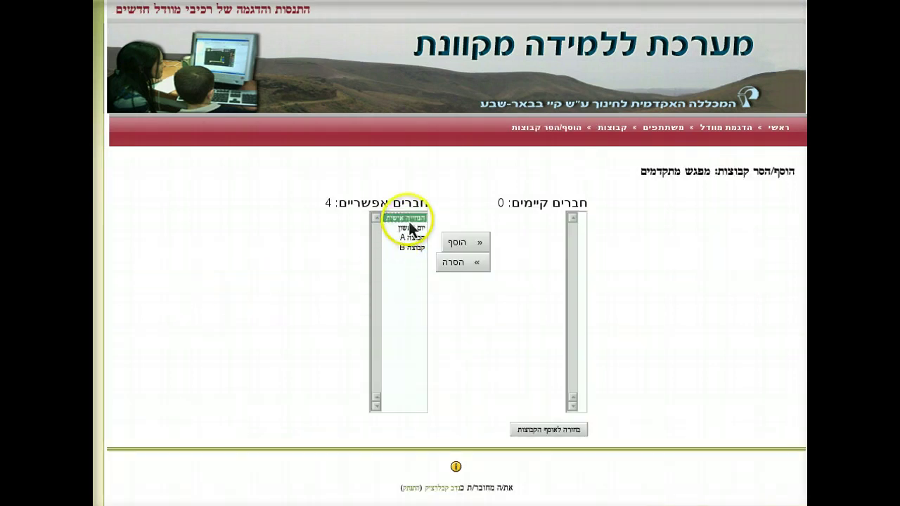
pyautogui.click(458, 246)
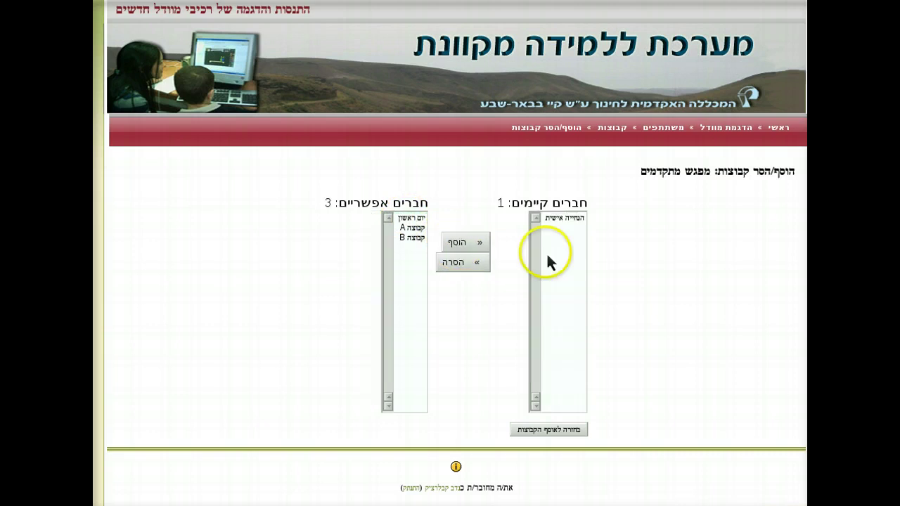
pyautogui.click(566, 217)
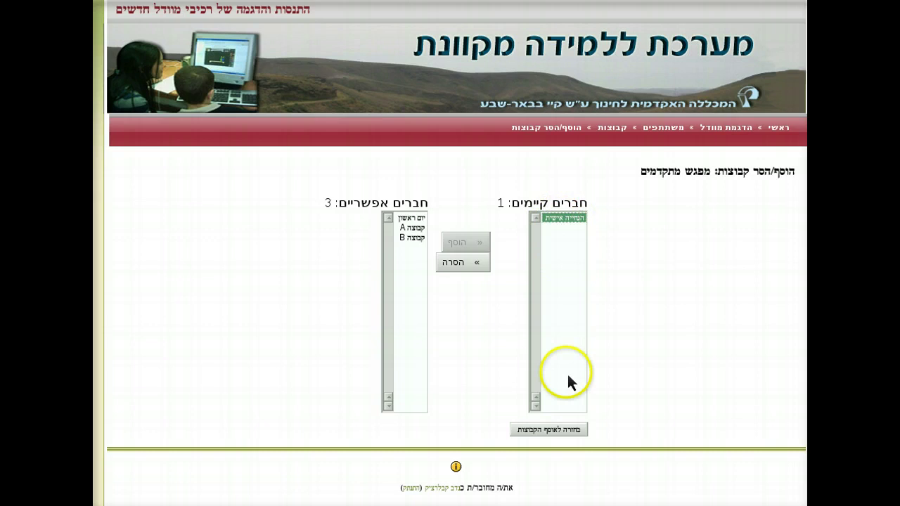
pyautogui.click(561, 429)
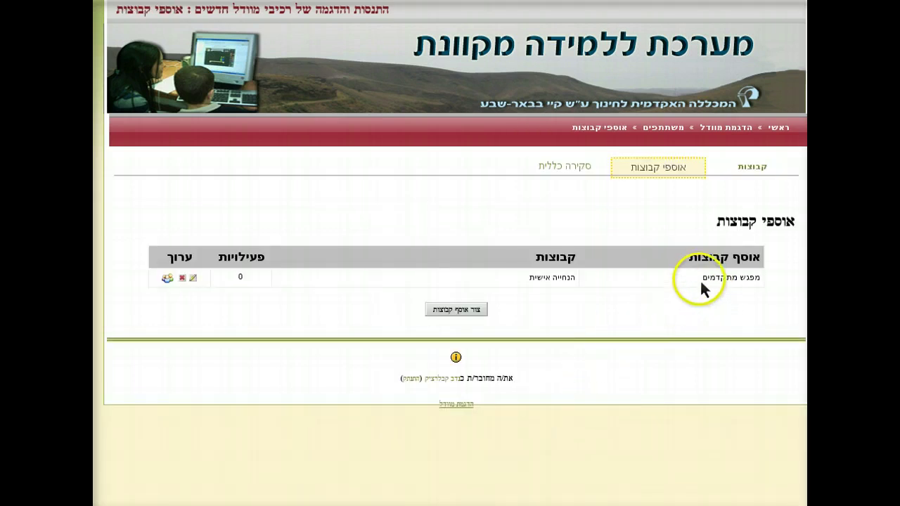
pyautogui.moveTo(700, 279); pyautogui.dragTo(752, 277)
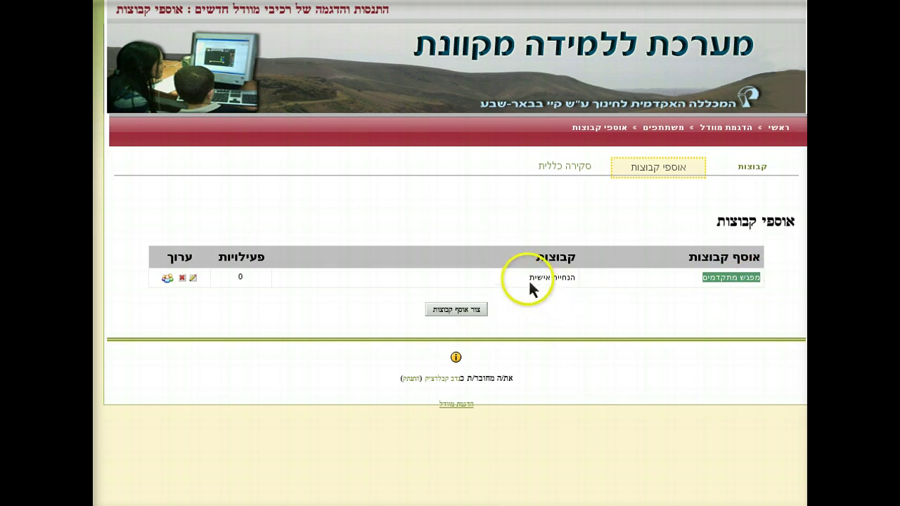
pyautogui.moveTo(528, 279); pyautogui.dragTo(553, 287)
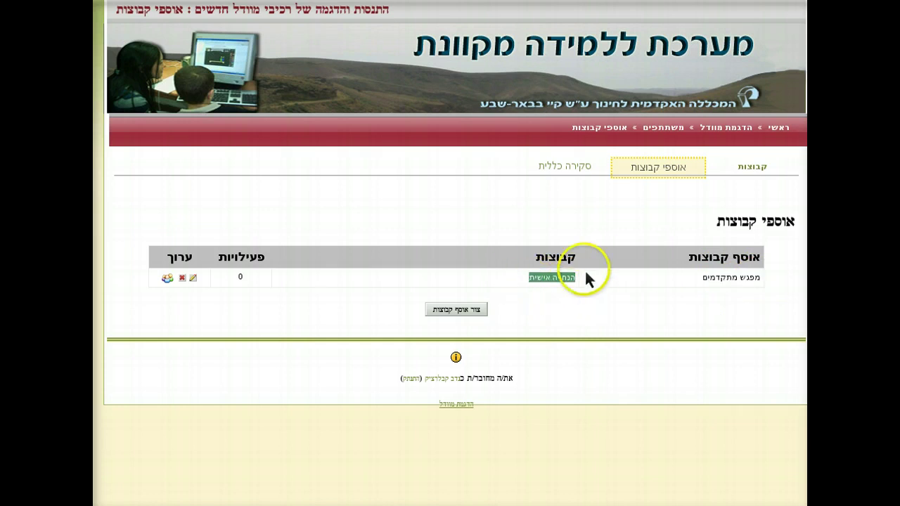
# Step: Enable editing on the course page and open the settings of the forum משחקיבלום, showing its additional common module settings
pyautogui.click(715, 129)
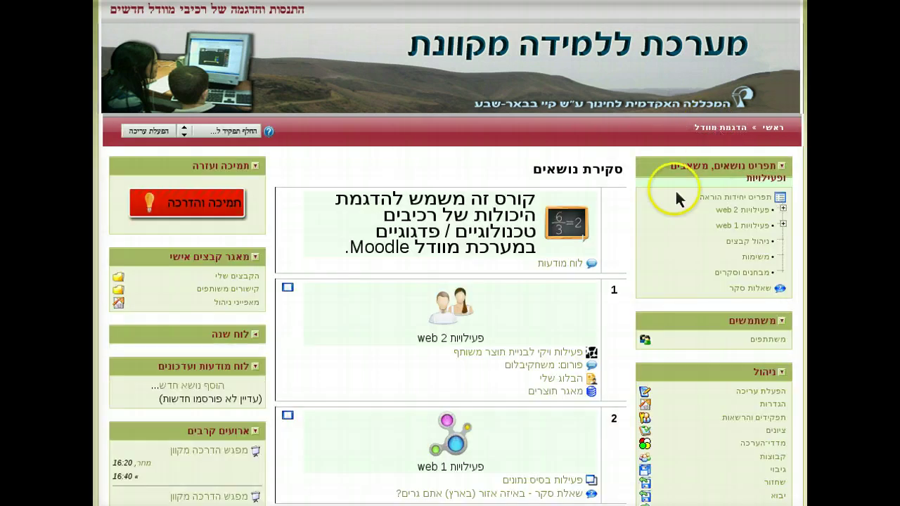
pyautogui.click(156, 132)
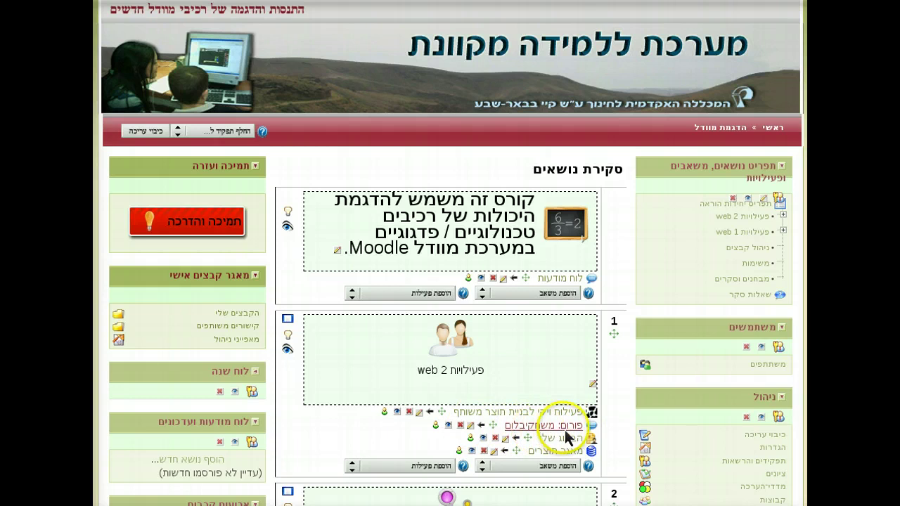
pyautogui.click(470, 426)
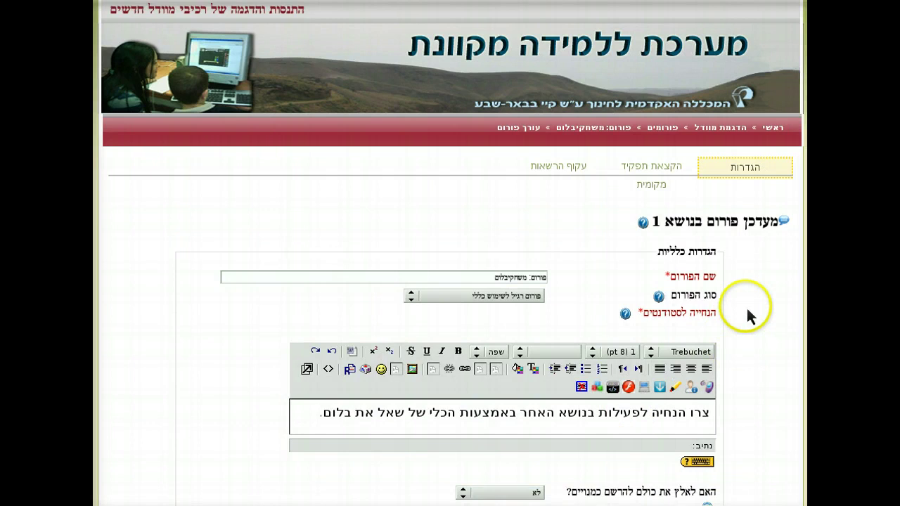
pyautogui.scroll(-4, 740, 297)
pyautogui.scroll(-4, 740, 291)
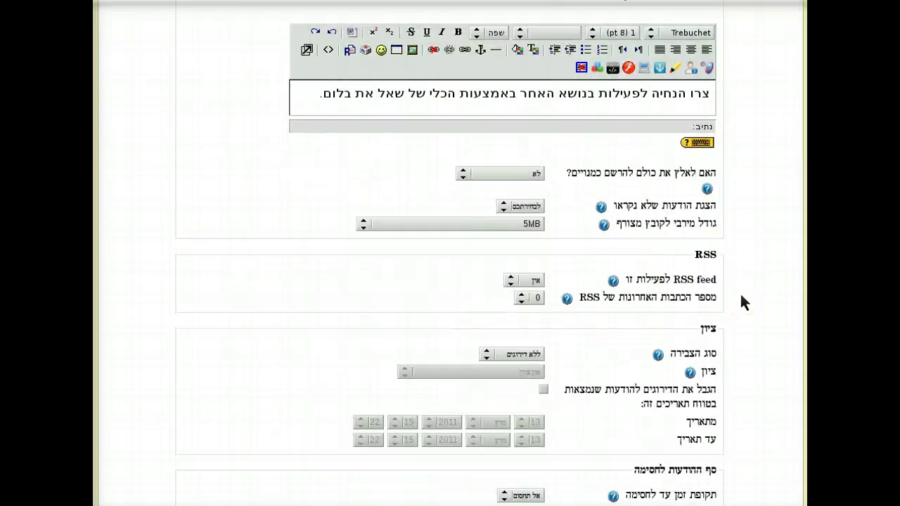
pyautogui.scroll(-1, 735, 292)
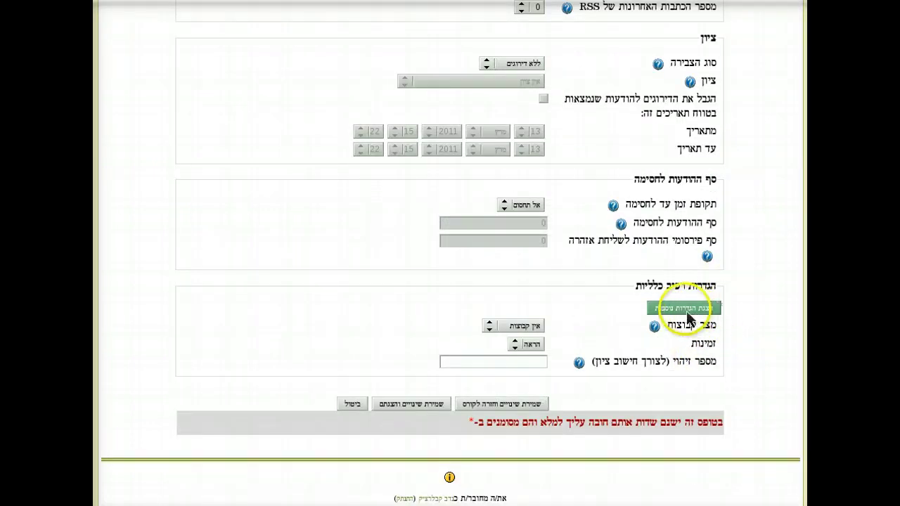
pyautogui.click(694, 320)
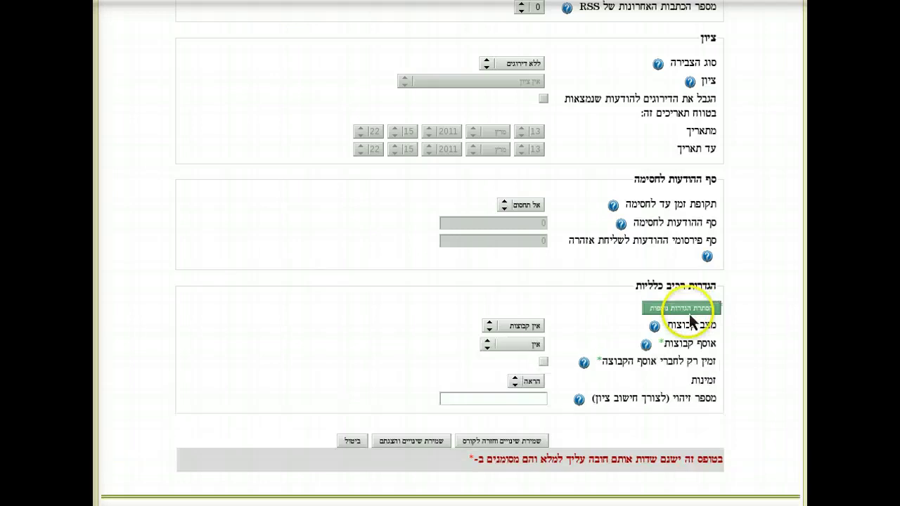
# Step: Set the forum's grouping to מפגש מתקדמים, make it available to grouping members only, save back to the course and turn editing off
pyautogui.moveTo(714, 344); pyautogui.dragTo(521, 349)
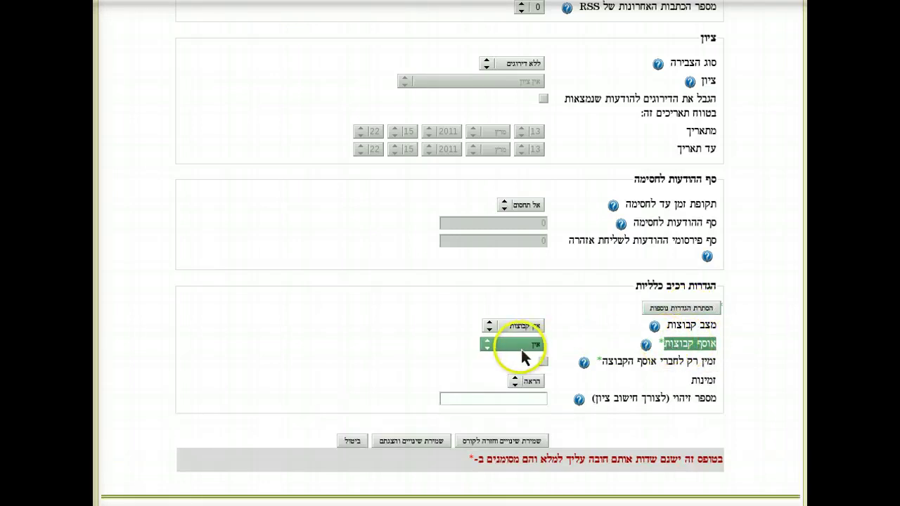
pyautogui.click(520, 349)
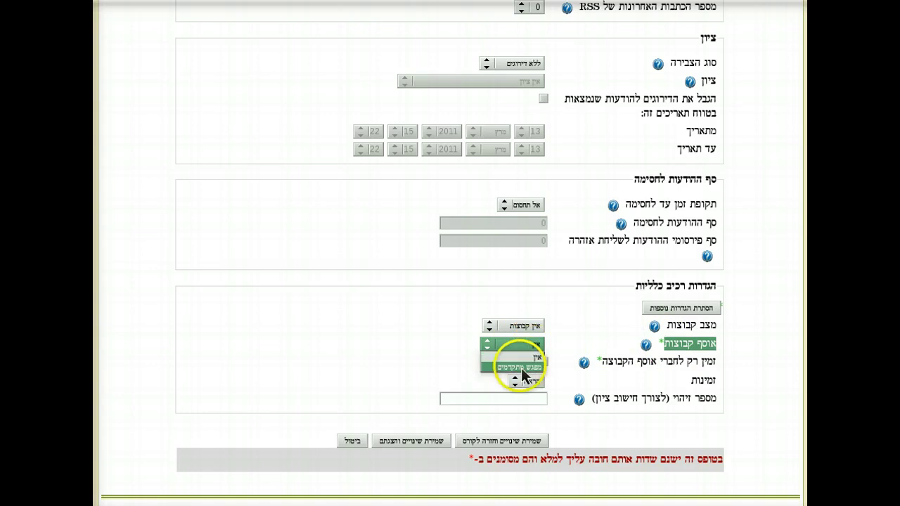
pyautogui.click(521, 368)
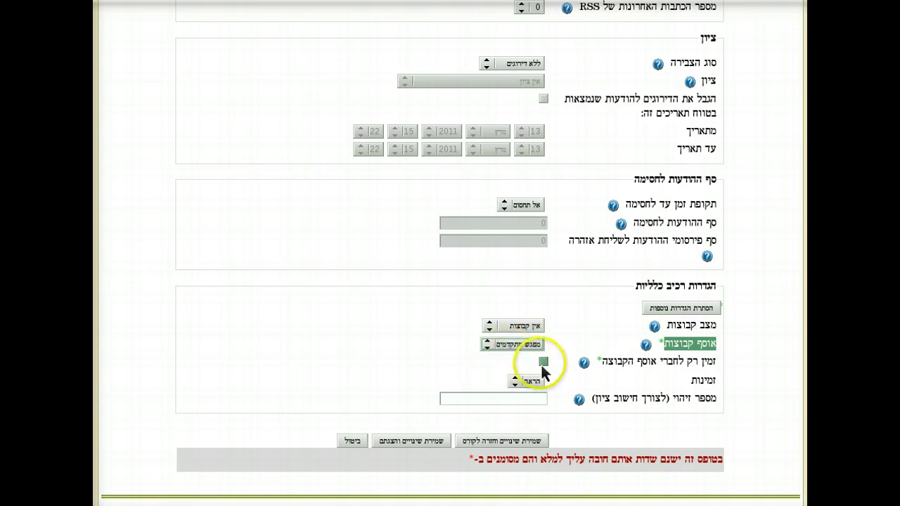
pyautogui.click(543, 362)
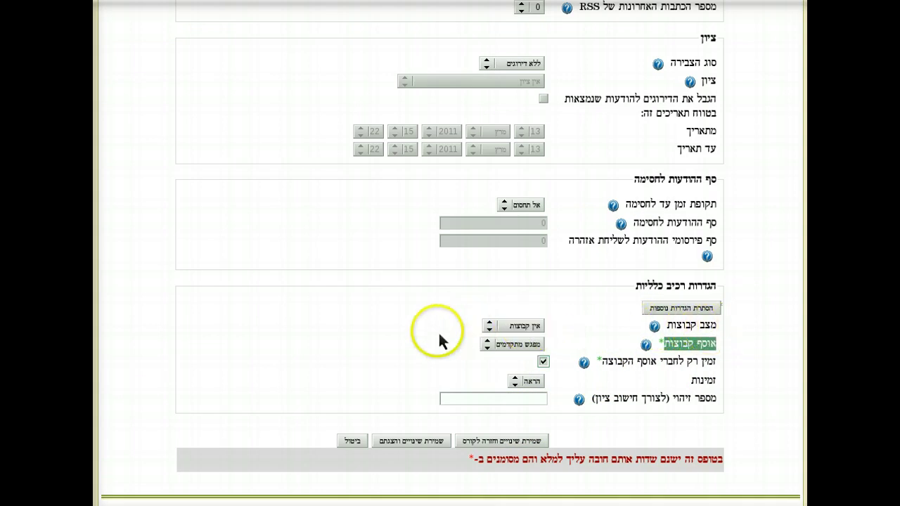
pyautogui.click(496, 444)
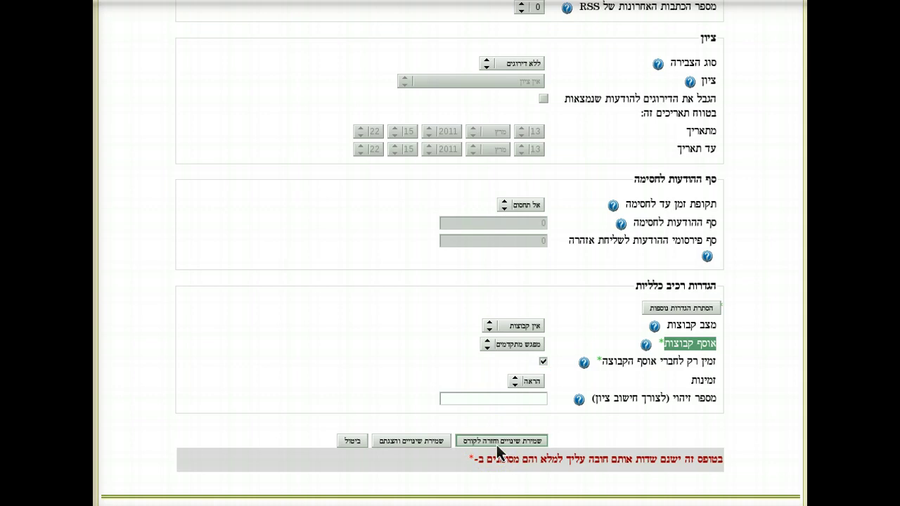
pyautogui.click(496, 441)
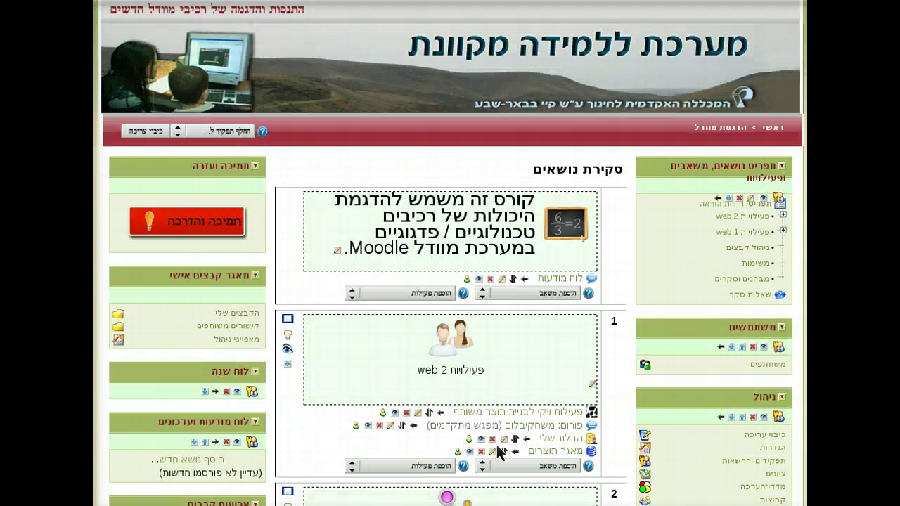
pyautogui.click(148, 131)
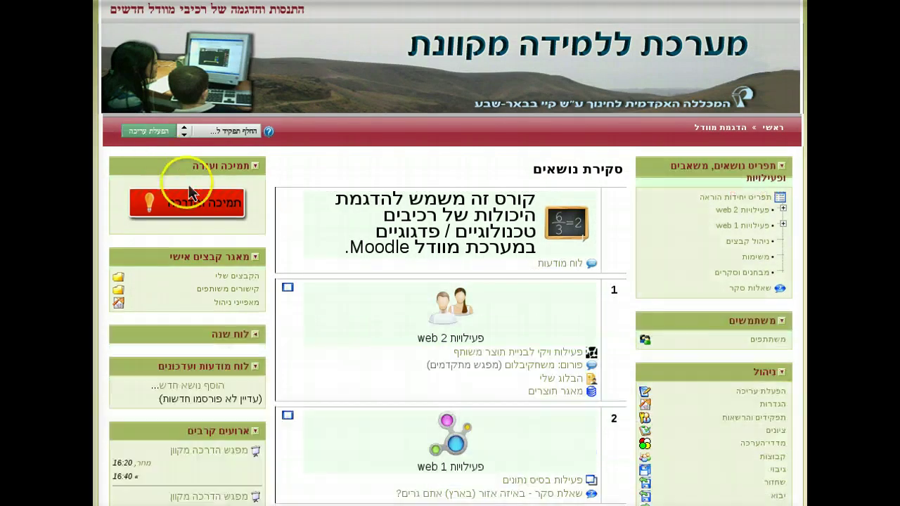